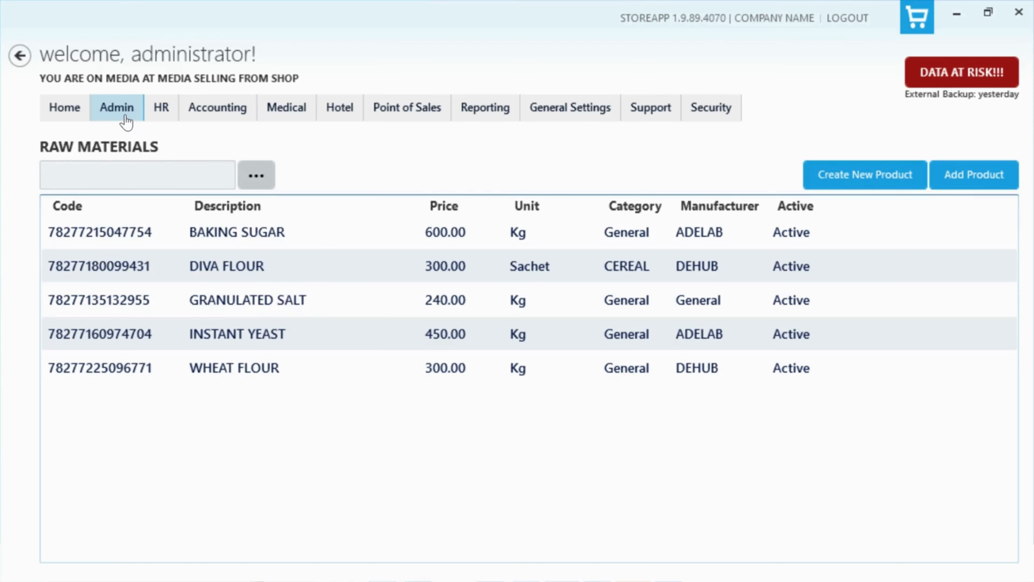
# - Create a new product formula for WHEAT LOAF with a product quantity of 100
pyautogui.click(127, 119)
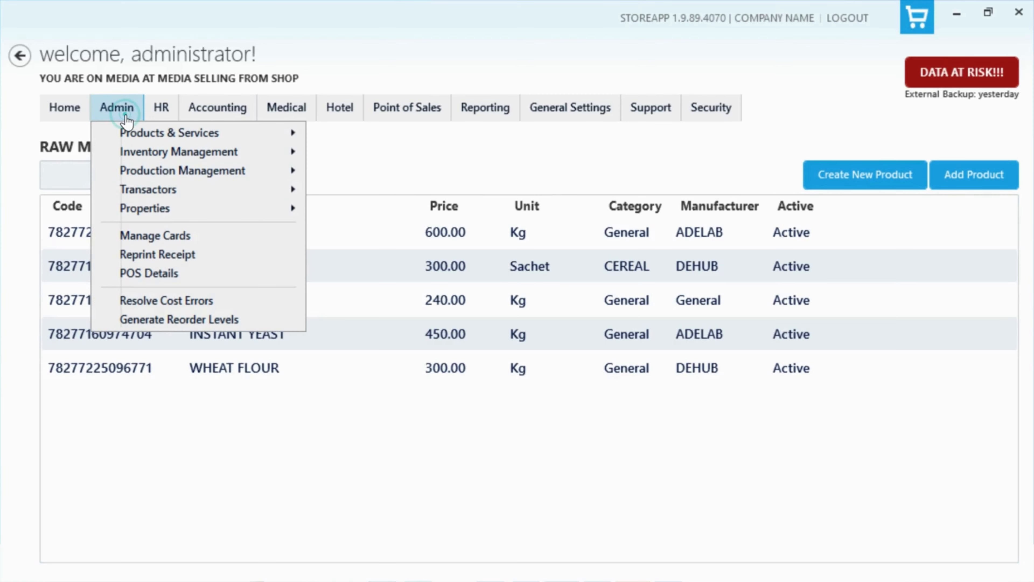
pyautogui.click(129, 170)
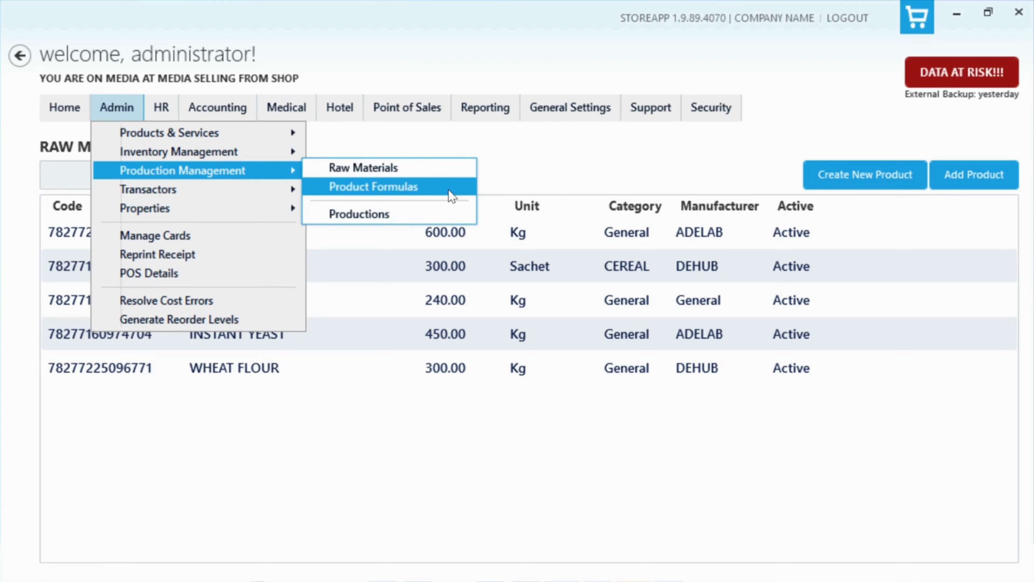
pyautogui.click(370, 186)
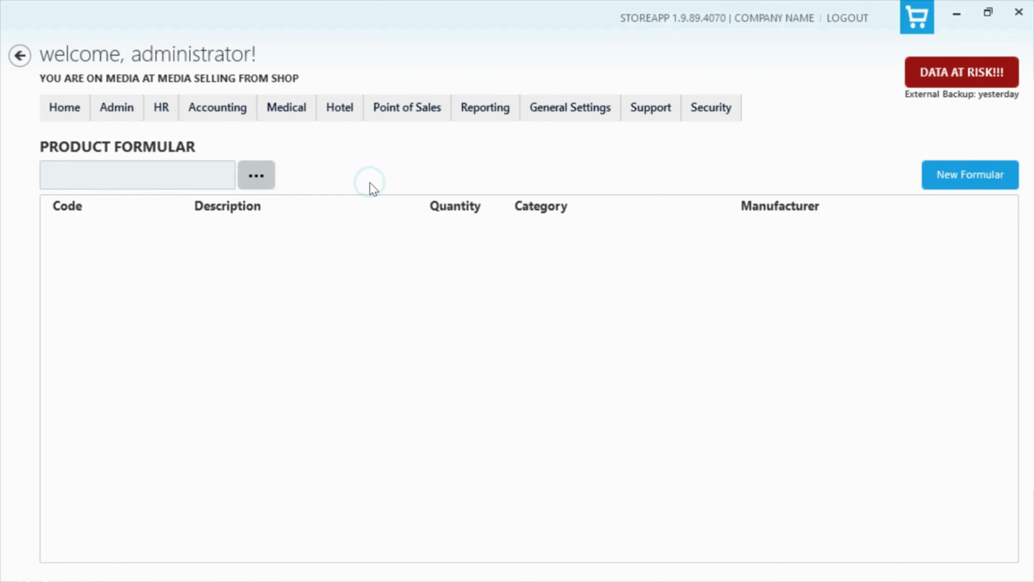
pyautogui.click(936, 178)
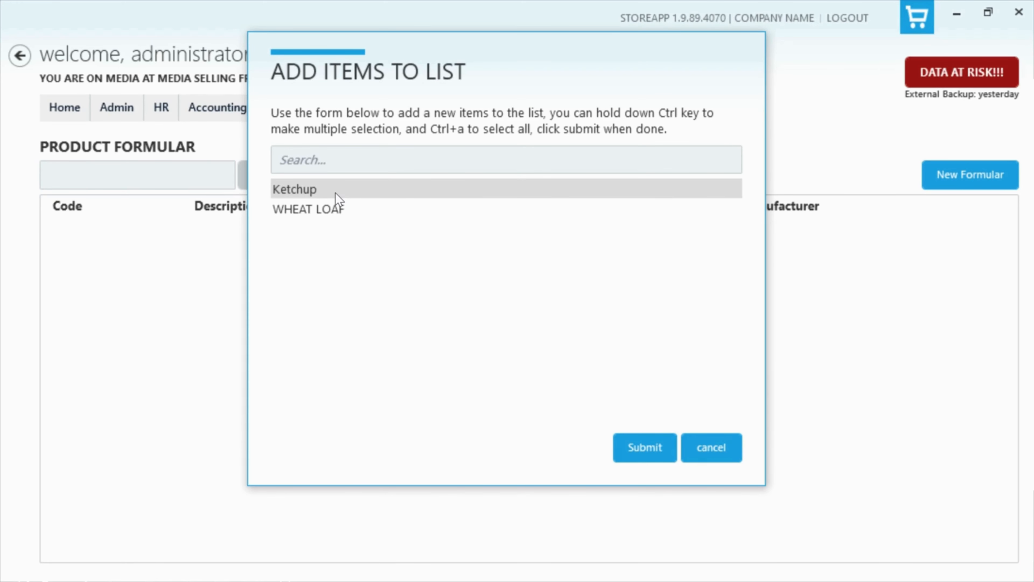
pyautogui.click(337, 208)
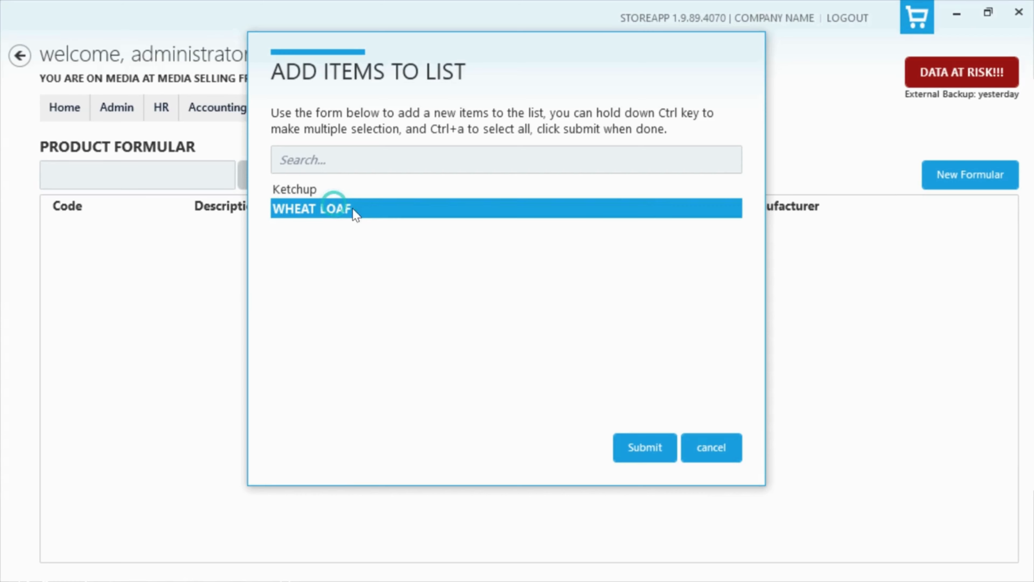
pyautogui.click(638, 452)
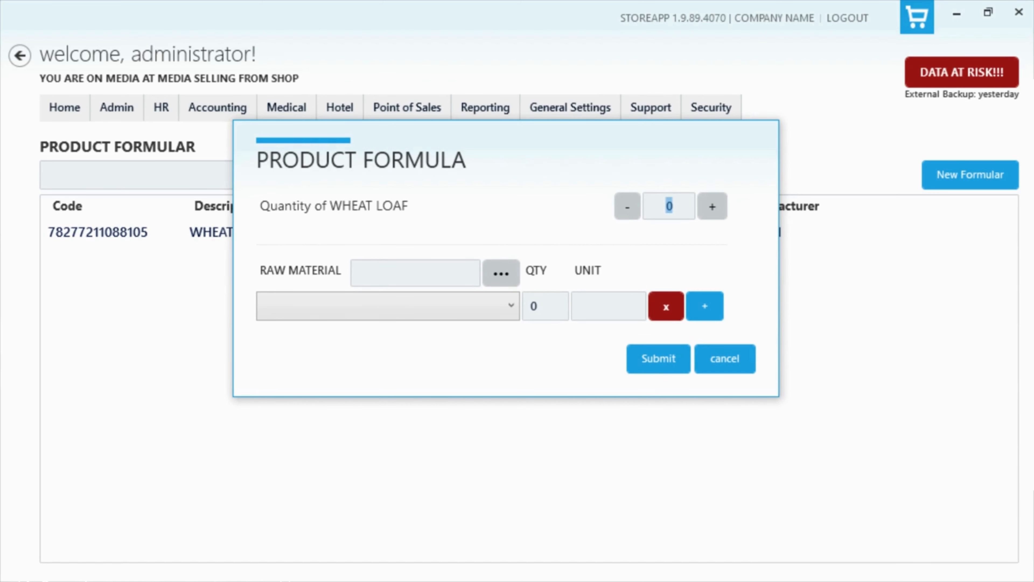
pyautogui.write('100')
# - Set BAKING SUGAR as the formula's first raw material with a quantity of 0.5 Kg
pyautogui.click(512, 307)
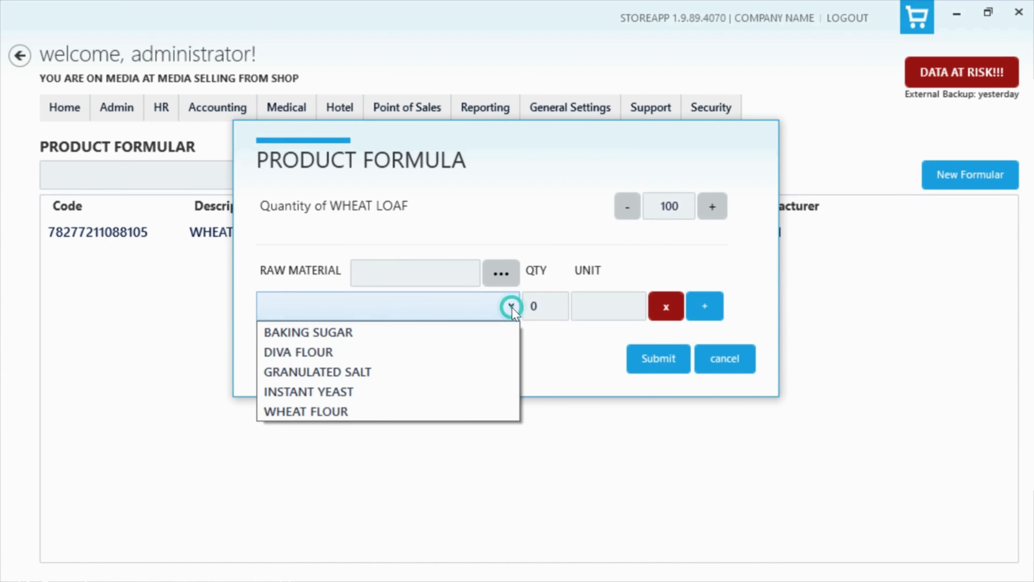
pyautogui.click(483, 337)
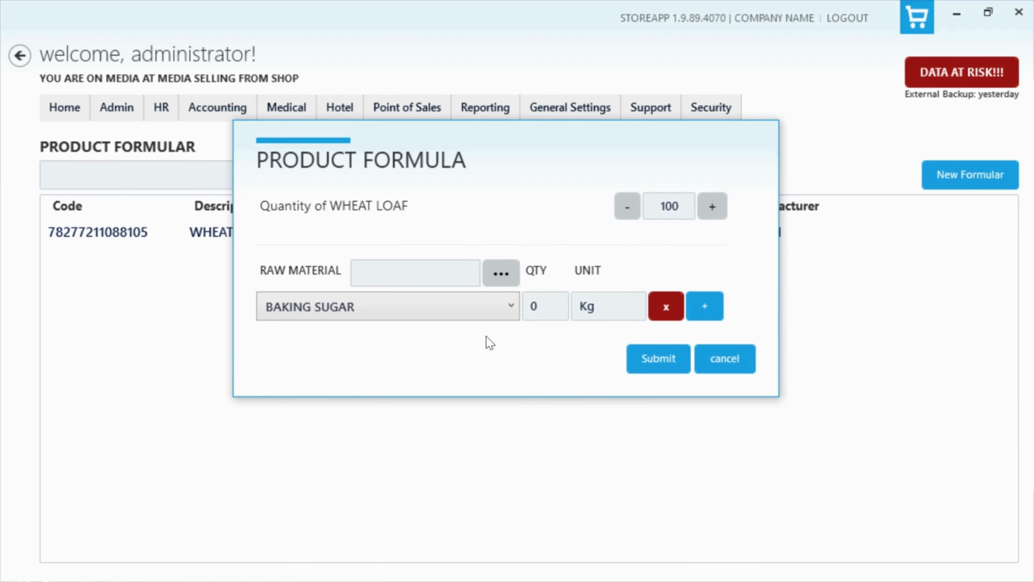
pyautogui.click(541, 305)
pyautogui.write('.5')
# - Add DIVA FLOUR to the formula as a raw material with a quantity of 3 sachets
pyautogui.click(705, 305)
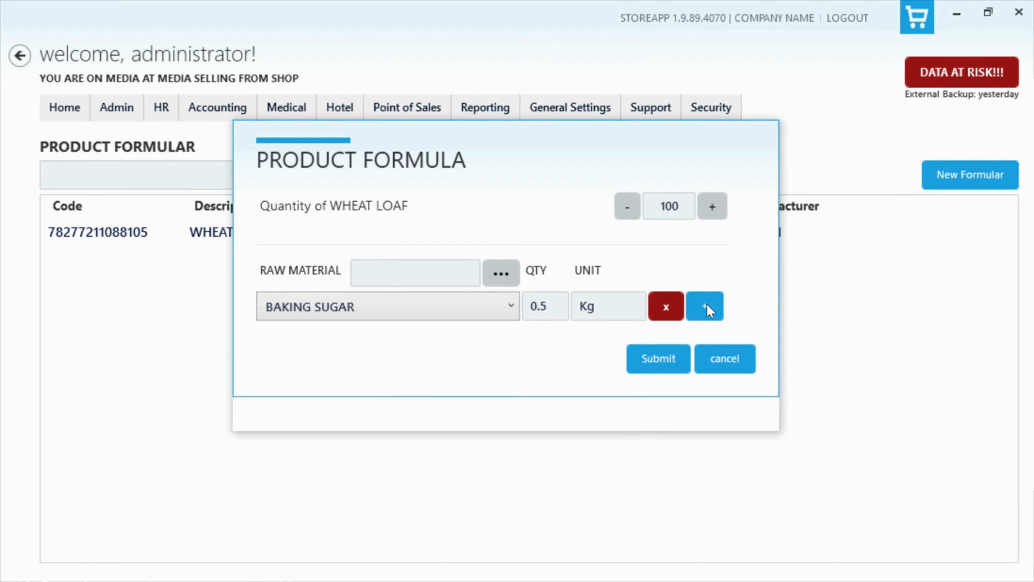
pyautogui.click(511, 341)
pyautogui.click(509, 364)
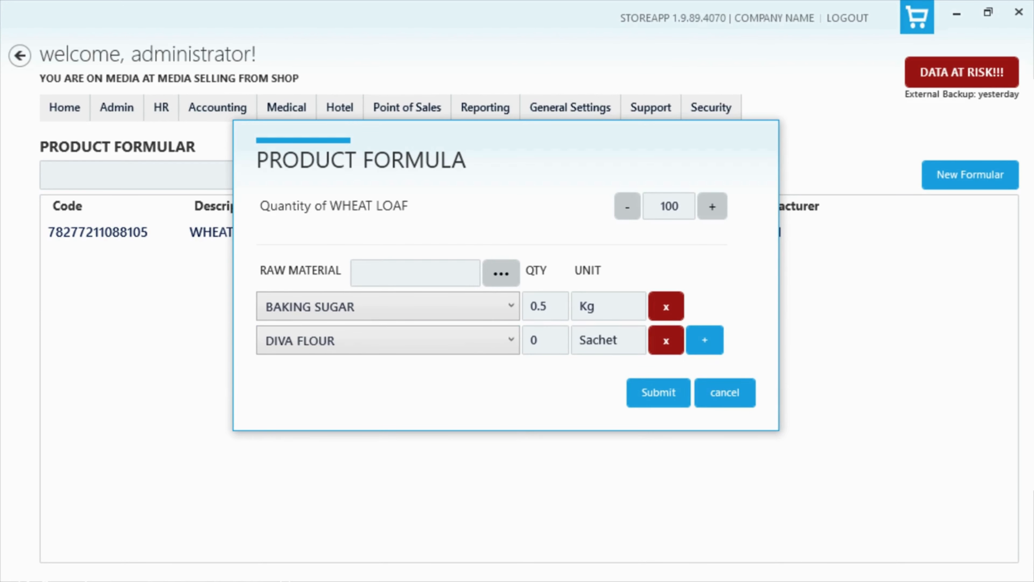
pyautogui.press('Tab')
pyautogui.write('3')
# - Add INSTANT YEAST to the formula as a raw material with a quantity of 1 Kg
pyautogui.click(705, 339)
pyautogui.click(502, 372)
pyautogui.click(487, 419)
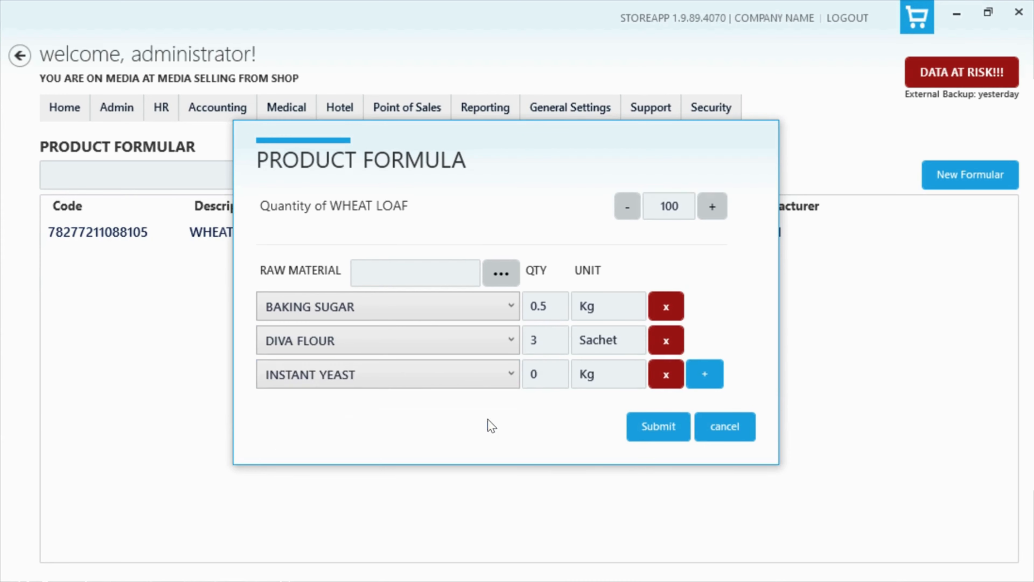
pyautogui.press('Tab')
pyautogui.write('1')
# - Add GRANULATED SALT to the formula as a raw material with a quantity of 0.2 Kg
pyautogui.click(705, 374)
pyautogui.click(508, 408)
pyautogui.click(303, 434)
pyautogui.press('Tab')
pyautogui.write('0.2')
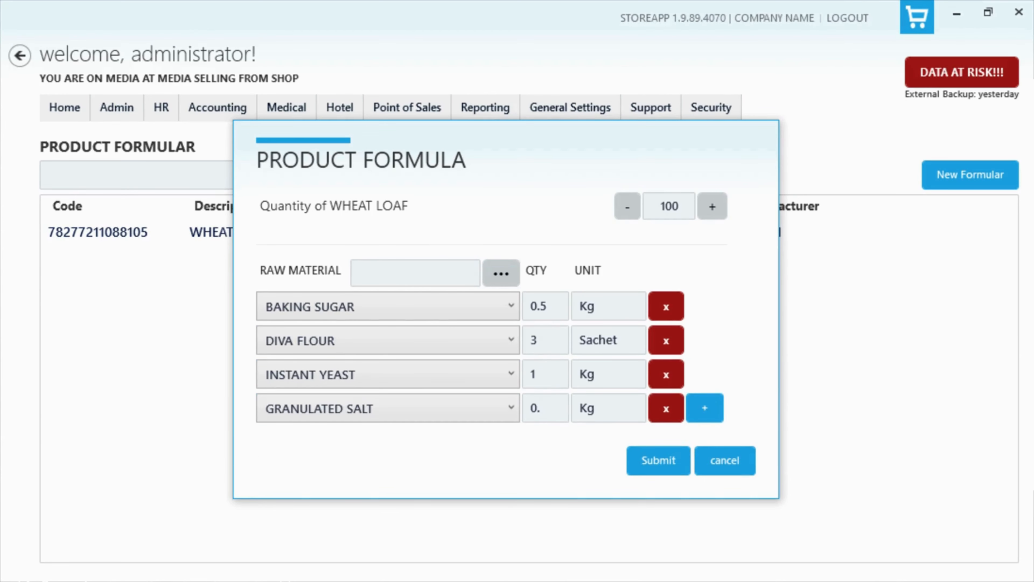
# - Add WHEAT FLOUR with a quantity of 2 Kg as the last raw material and submit the formula
pyautogui.click(705, 409)
pyautogui.click(510, 441)
pyautogui.click(441, 468)
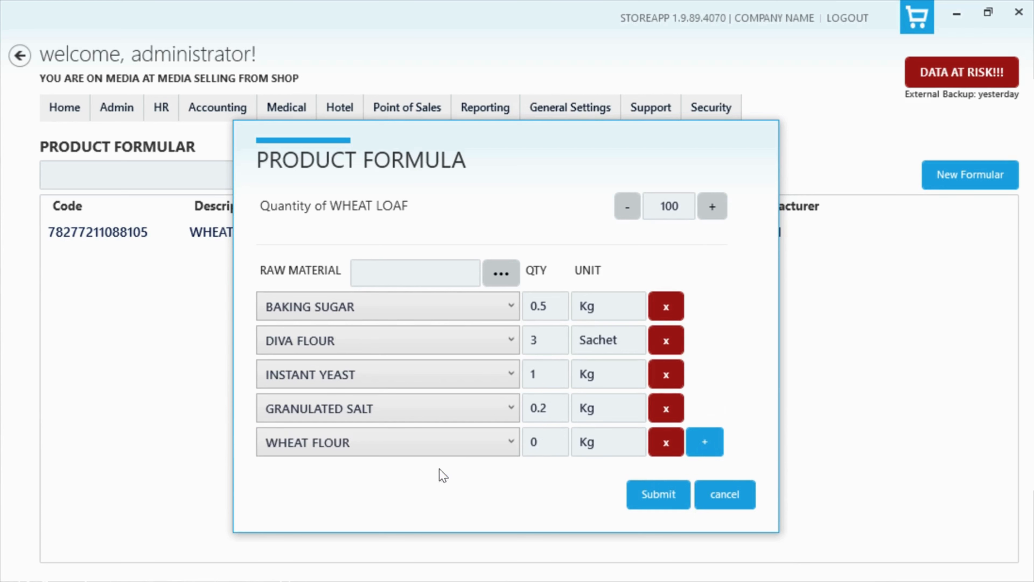
pyautogui.press('Tab')
pyautogui.write('2')
pyautogui.click(658, 494)
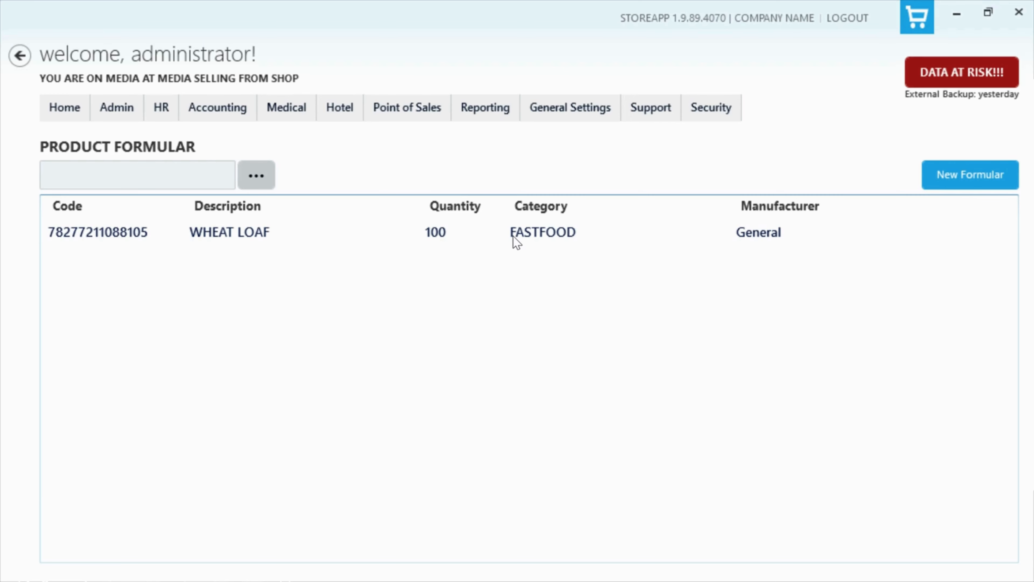
pyautogui.click(489, 236)
pyautogui.rightClick(490, 235)
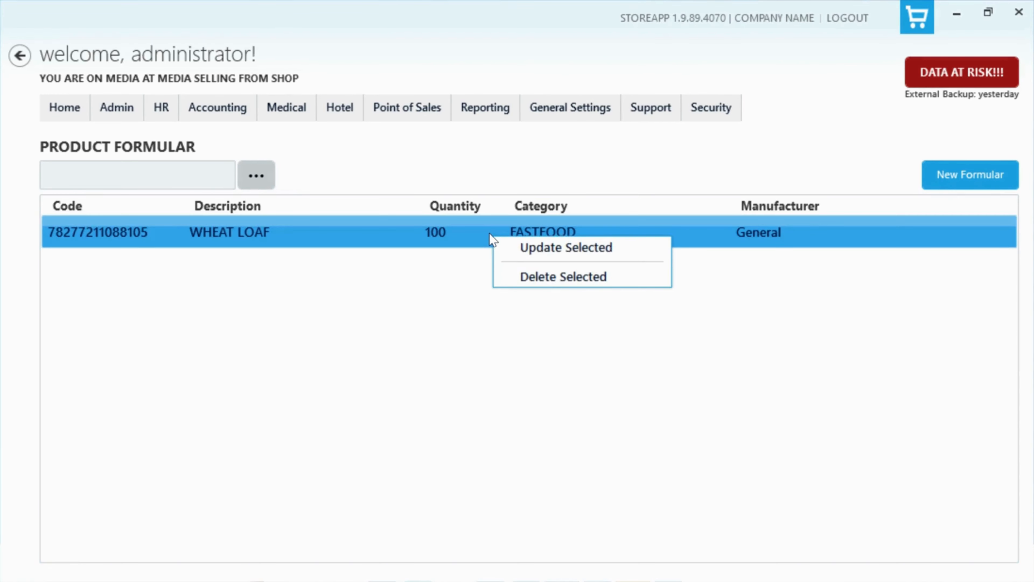
pyautogui.click(538, 285)
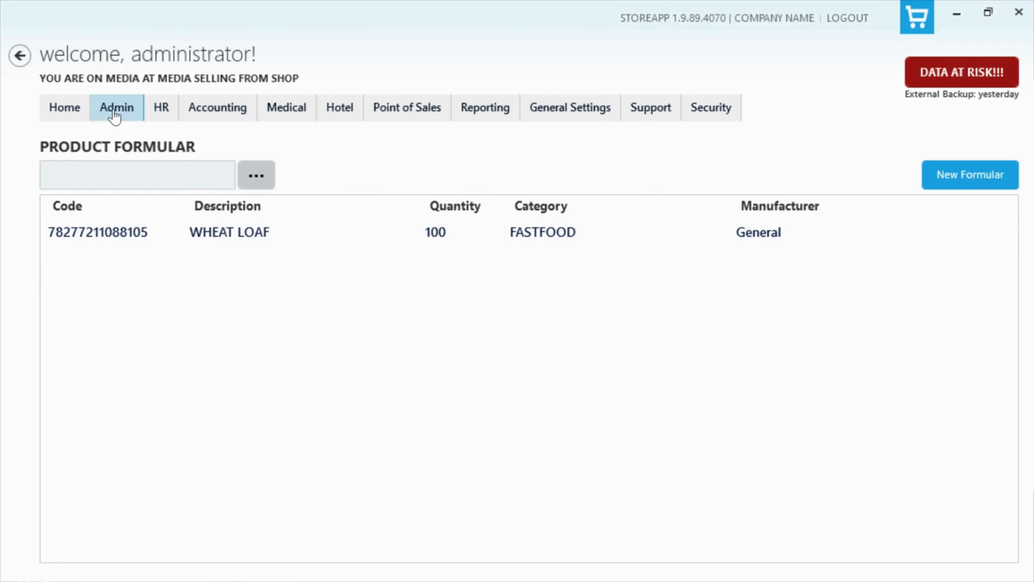
# - Add a new inventory store named Kitchen, keeping the option to sell from this store enabled
pyautogui.click(115, 114)
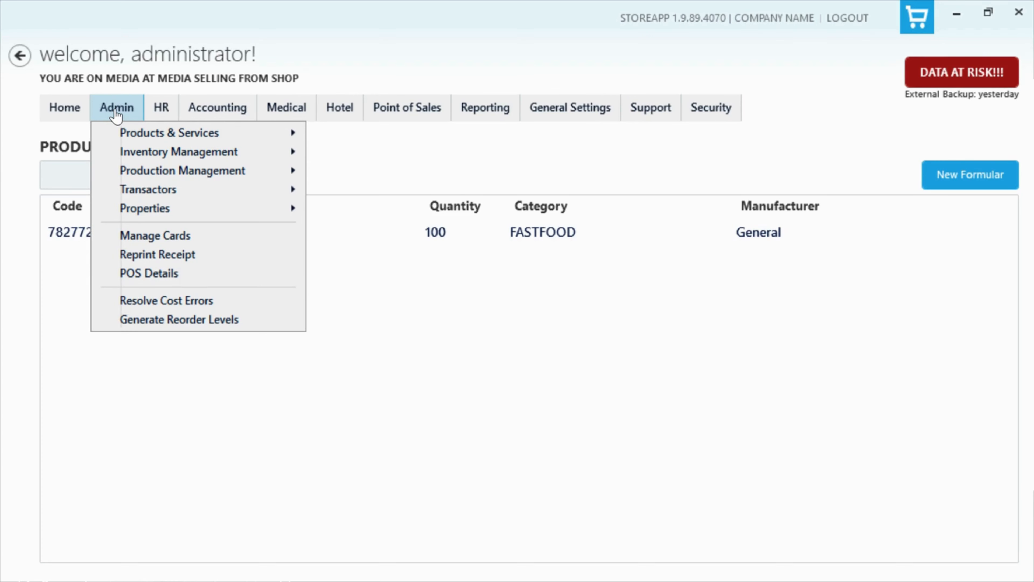
pyautogui.click(126, 149)
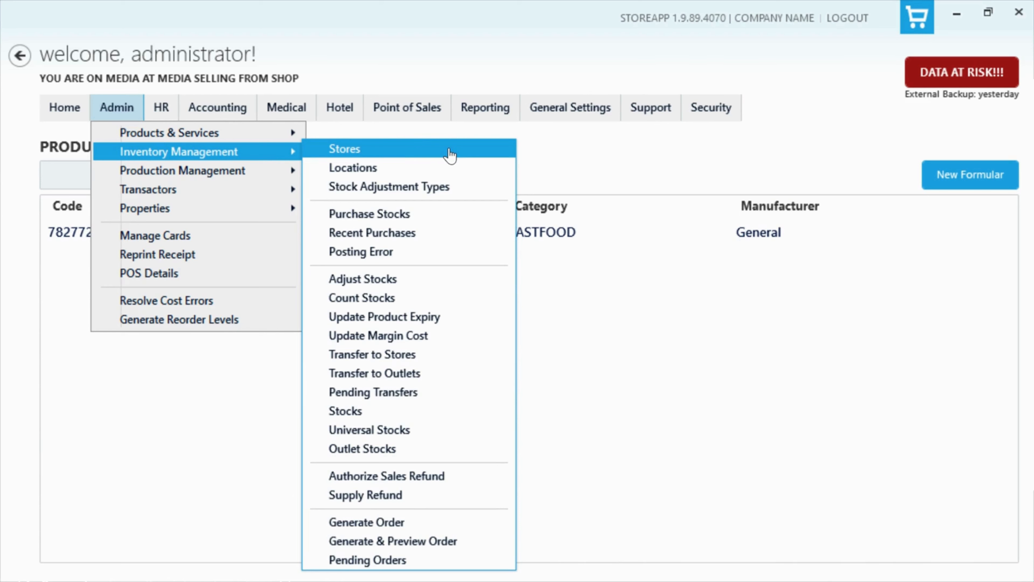
pyautogui.click(450, 154)
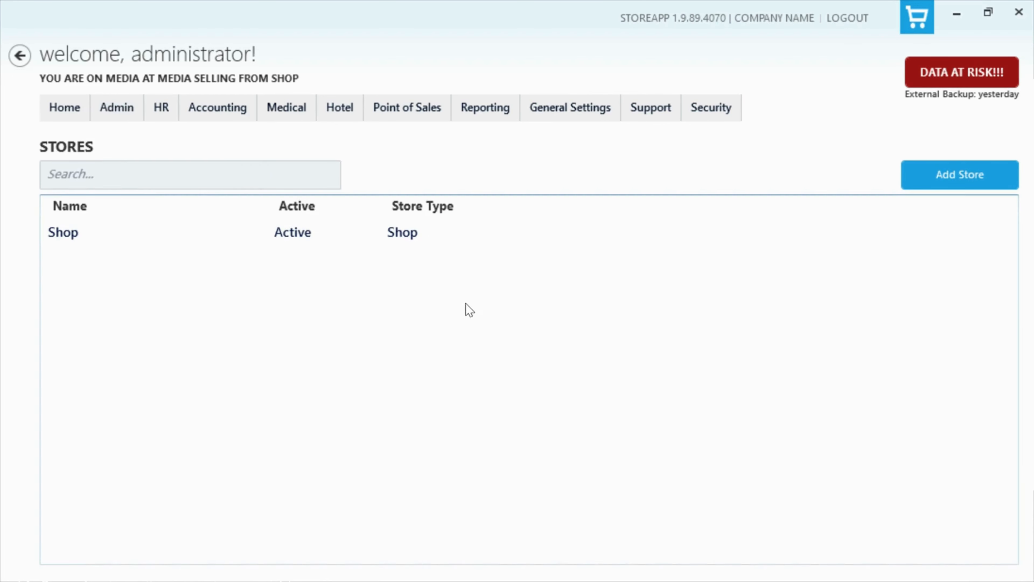
pyautogui.click(942, 178)
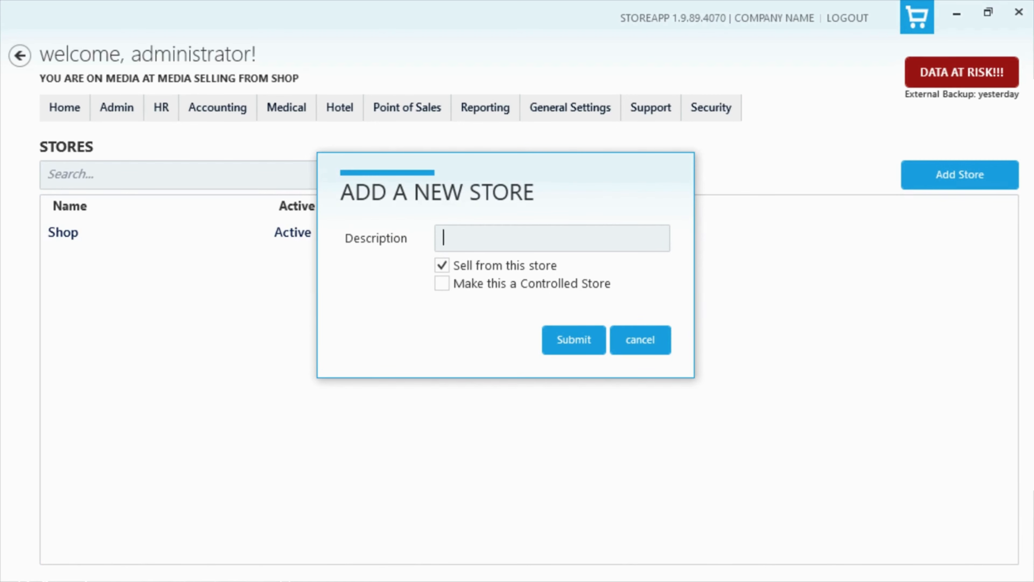
pyautogui.write('Kitchen')
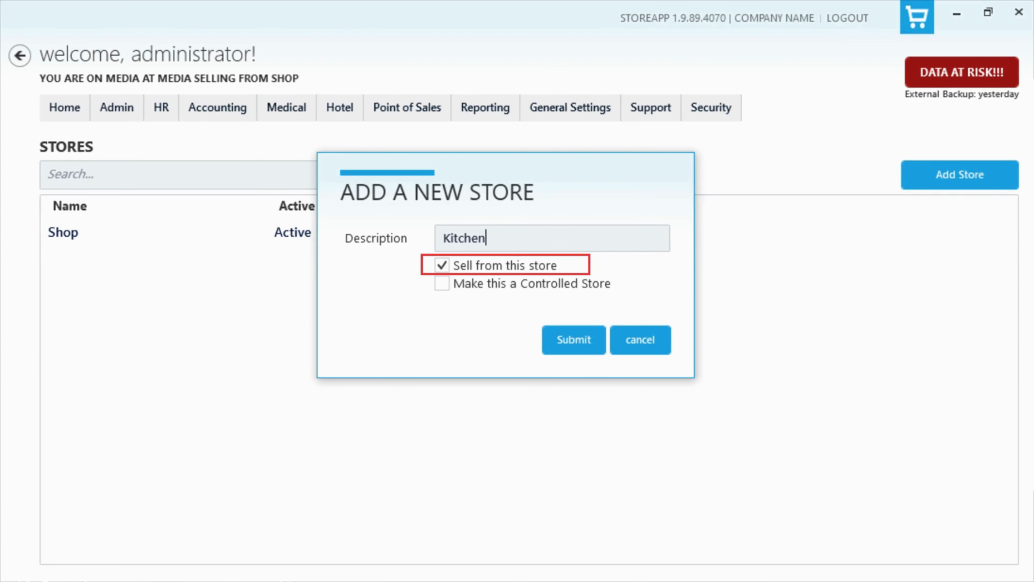
pyautogui.click(582, 344)
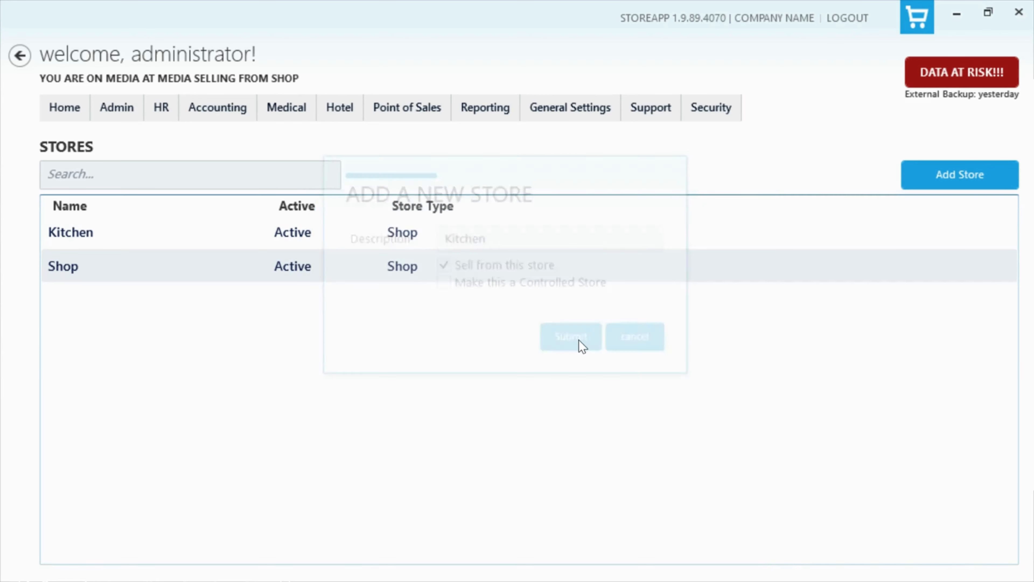
# - Add another inventory store named Warehouse
pyautogui.click(937, 173)
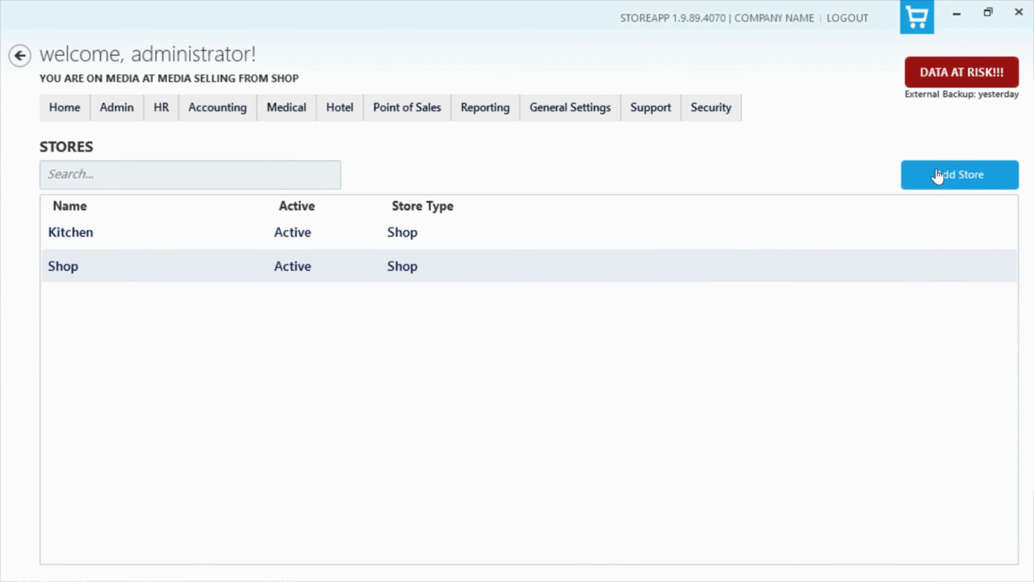
pyautogui.write('Warehouse')
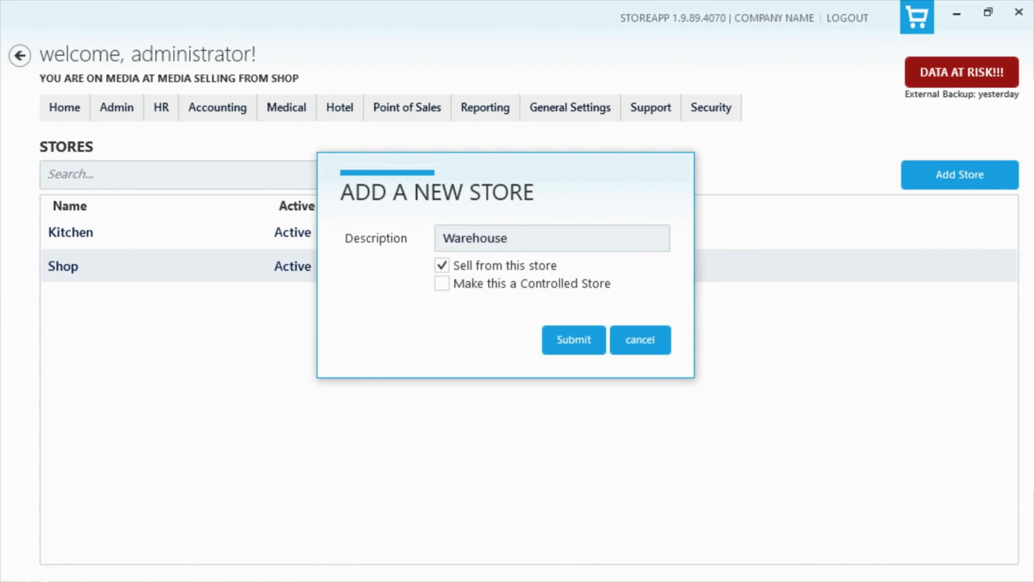
pyautogui.click(568, 341)
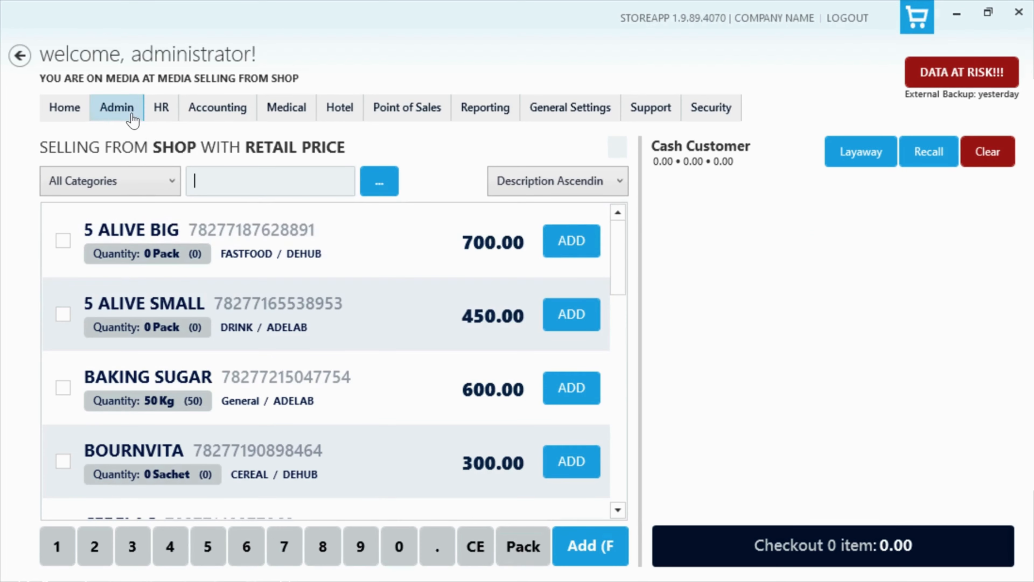
# - Create a new production of WHEAT LOAF with a quantity of 50
pyautogui.click(128, 111)
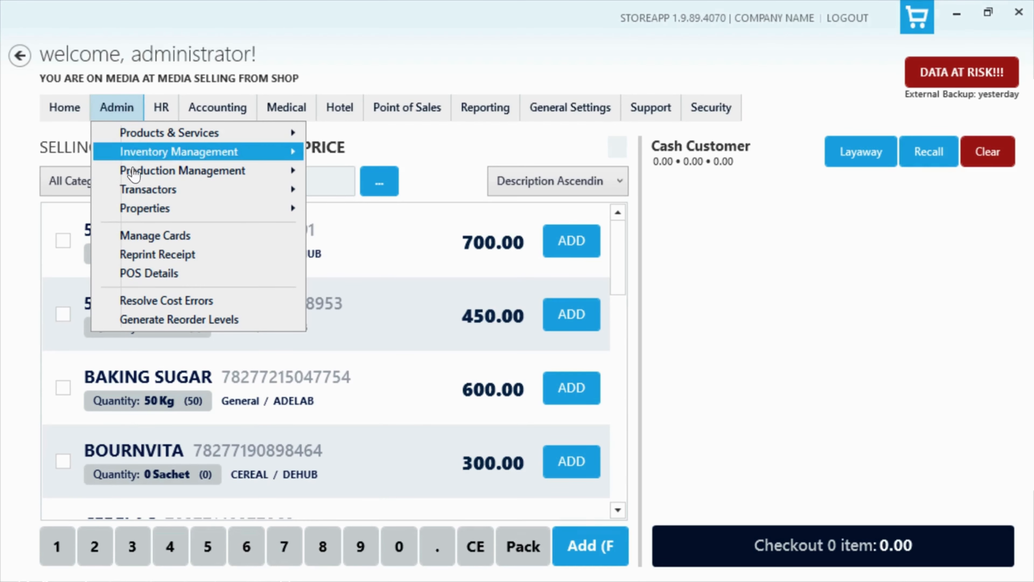
pyautogui.moveTo(132, 170)
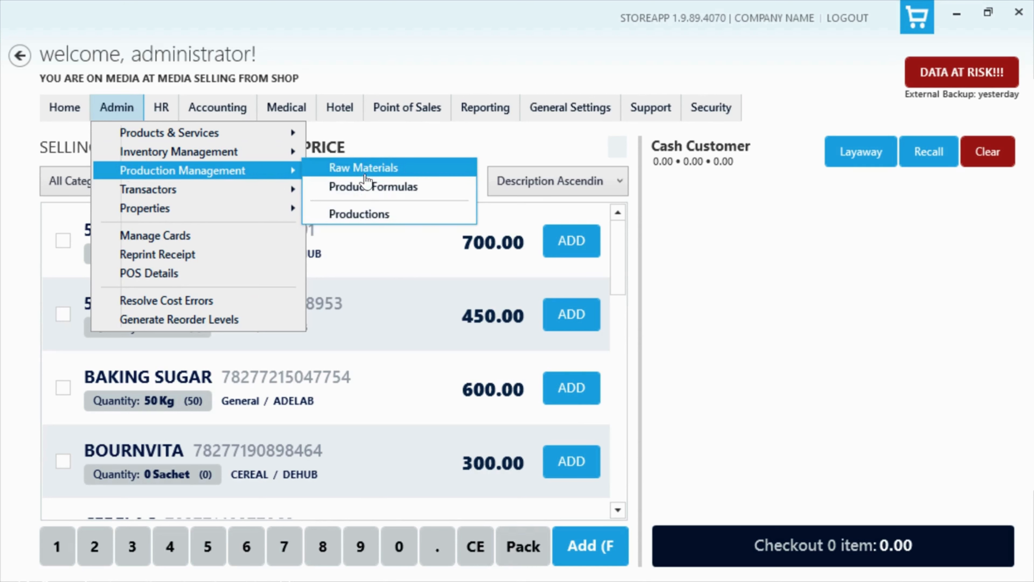
pyautogui.click(361, 212)
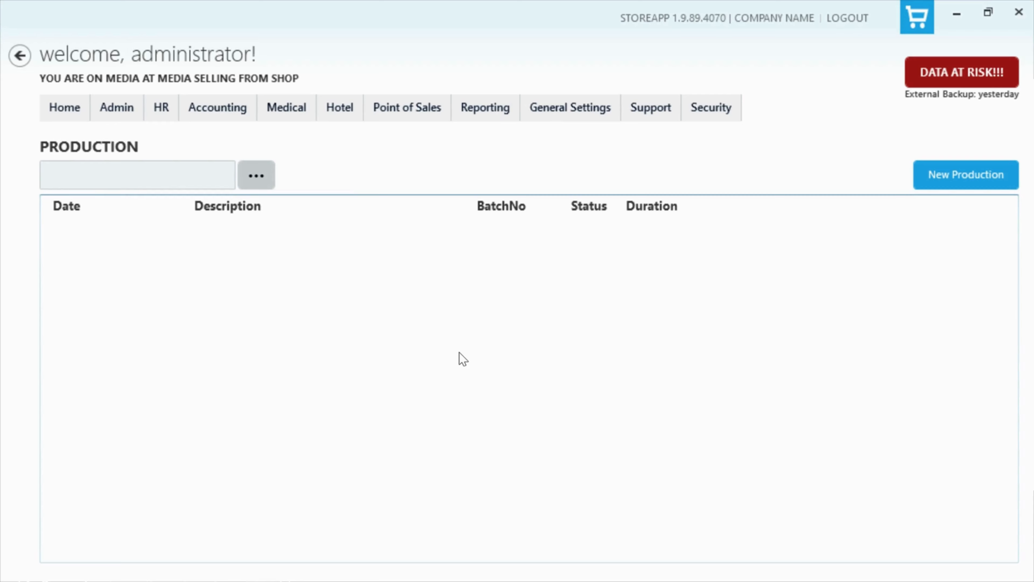
pyautogui.click(944, 178)
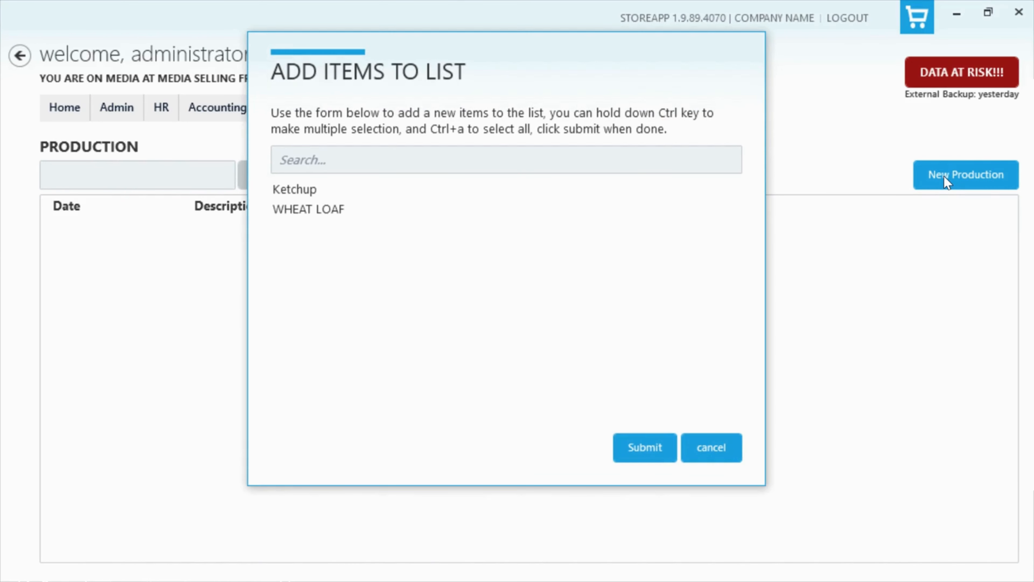
pyautogui.click(326, 210)
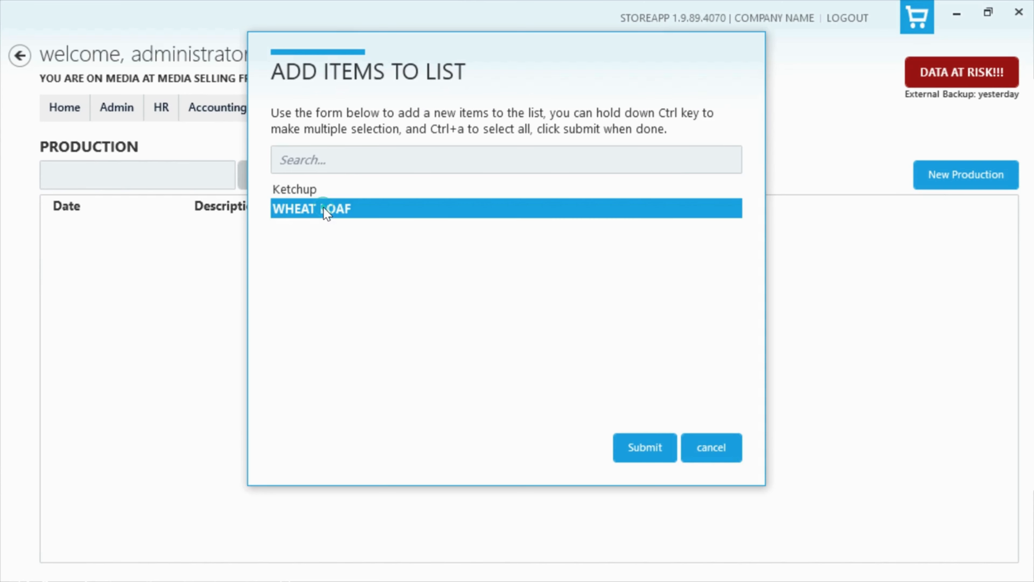
pyautogui.click(639, 449)
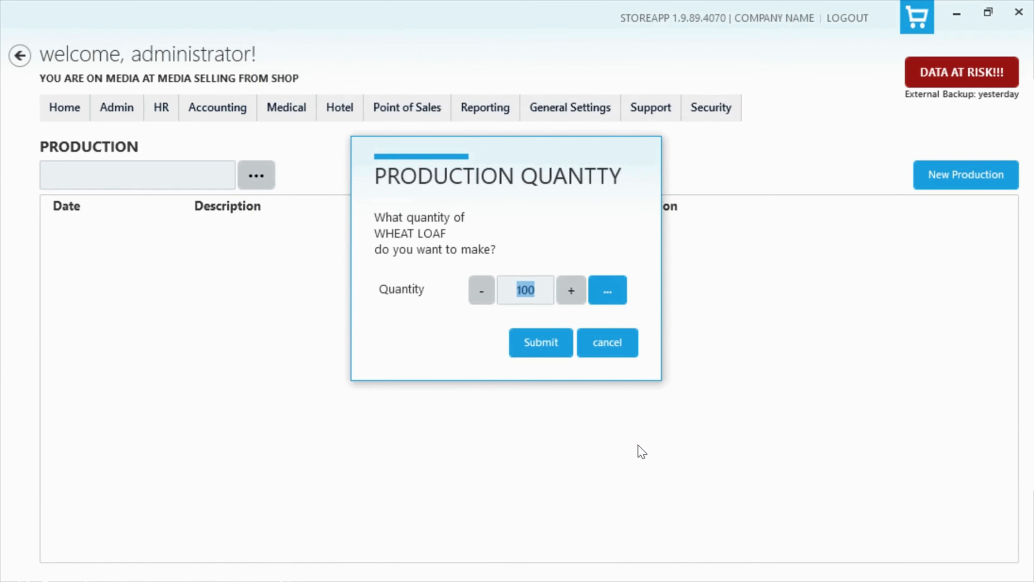
pyautogui.write('50')
pyautogui.click(542, 343)
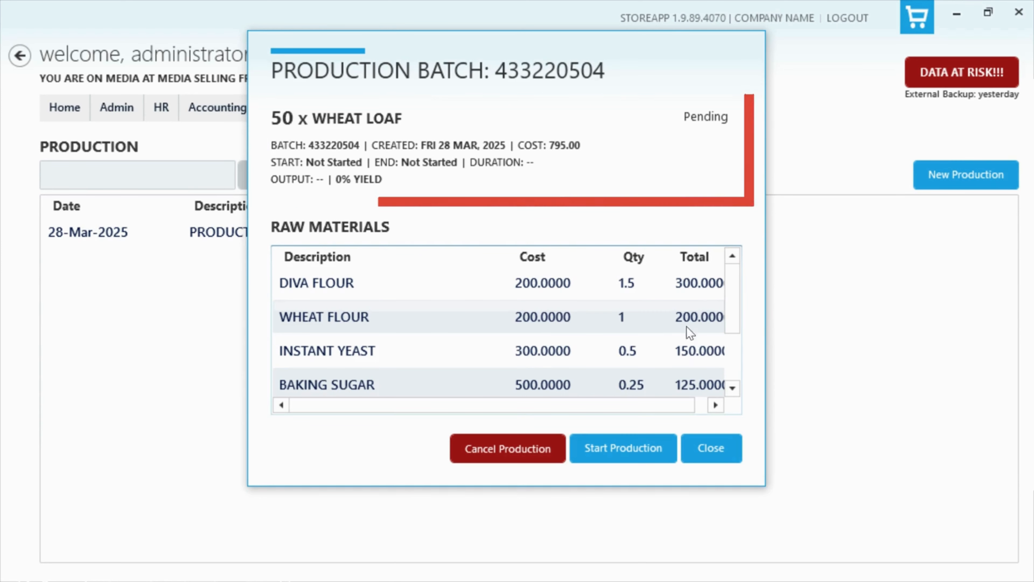
# - Review the raw materials of the pending WHEAT LOAF batch and start its production, taking the materials from the Kitchen store
pyautogui.moveTo(734, 295); pyautogui.dragTo(735, 360)
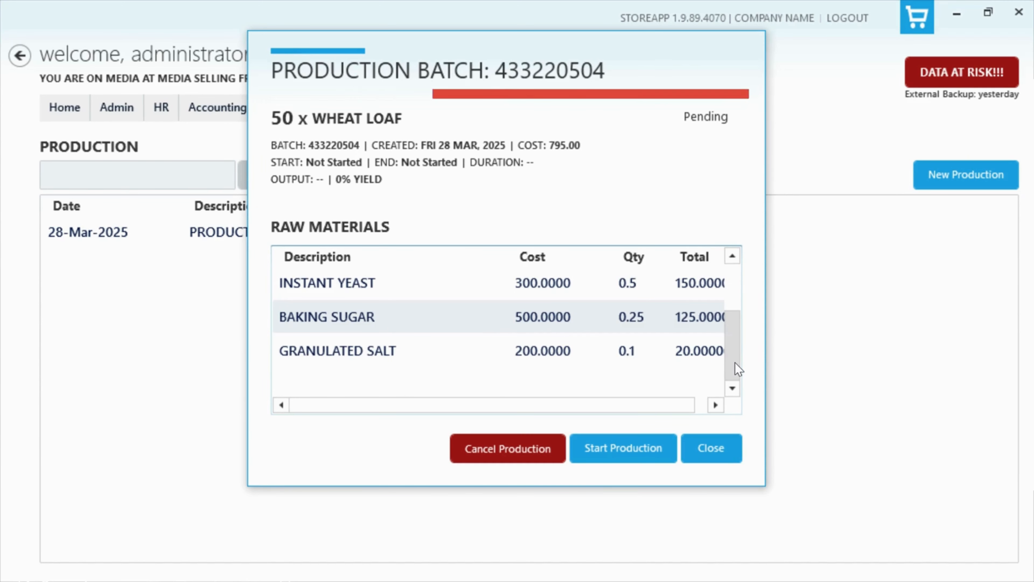
pyautogui.moveTo(734, 362); pyautogui.dragTo(733, 321)
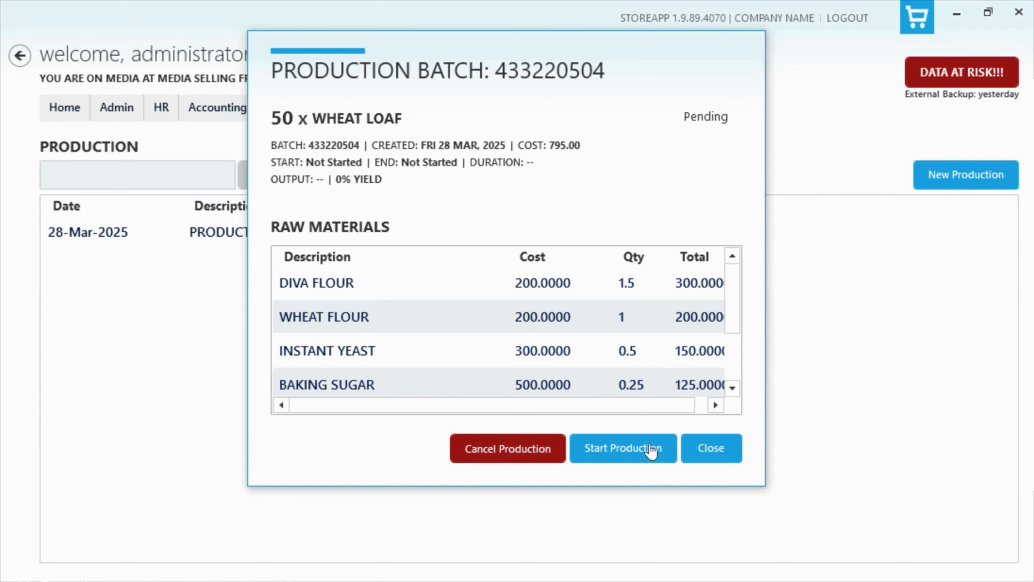
pyautogui.click(641, 448)
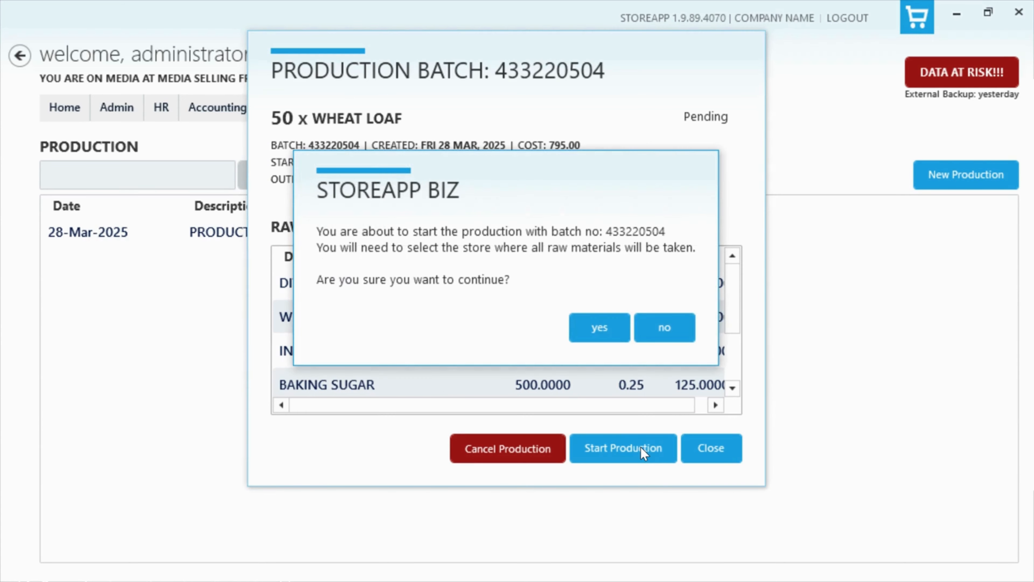
pyautogui.click(602, 329)
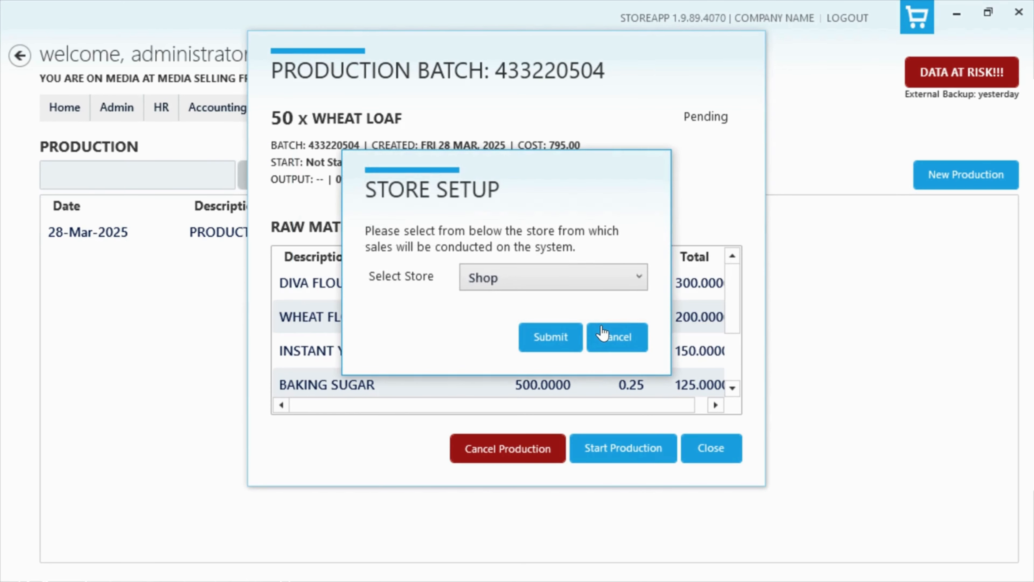
pyautogui.click(637, 277)
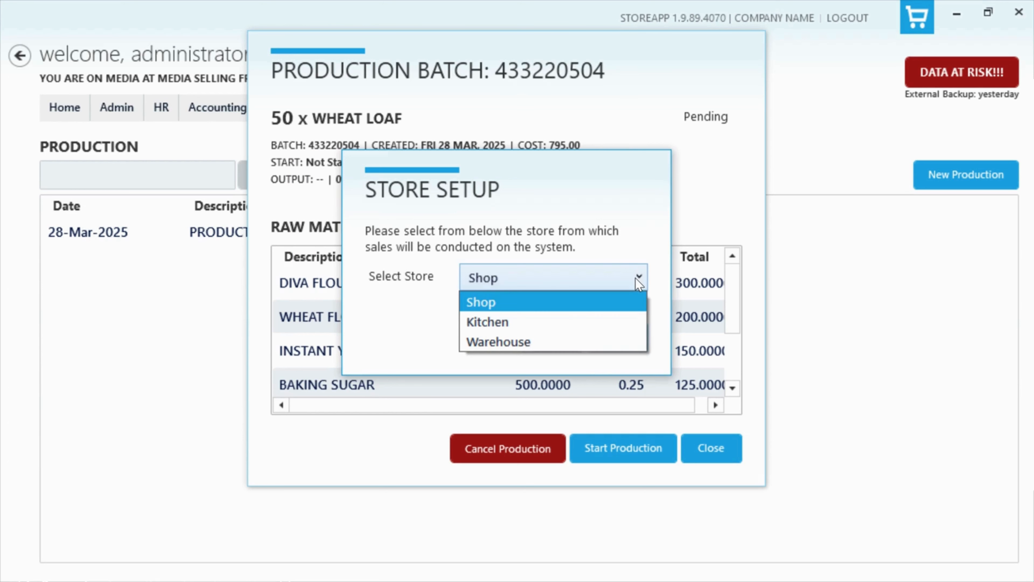
pyautogui.click(619, 321)
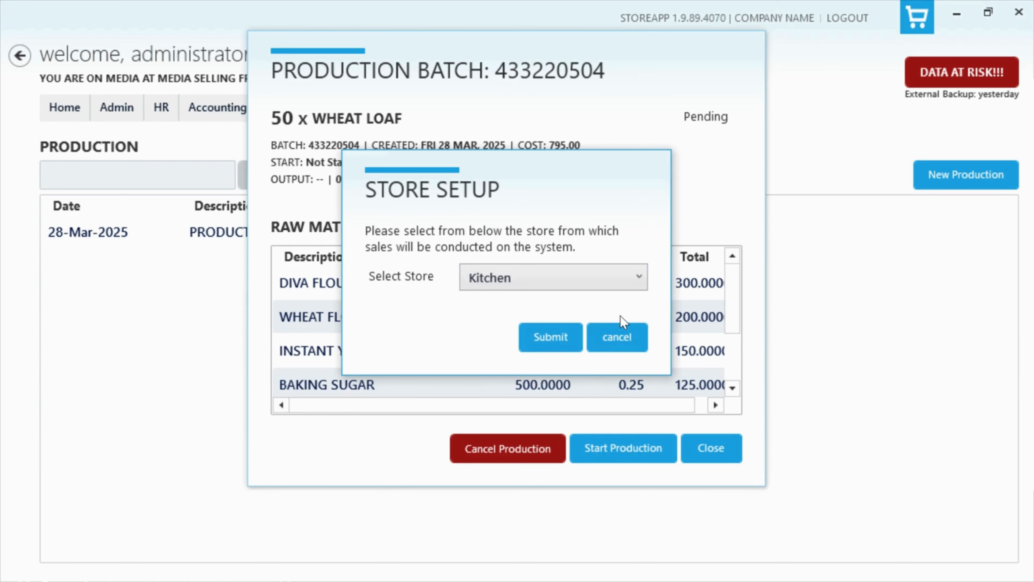
pyautogui.click(553, 339)
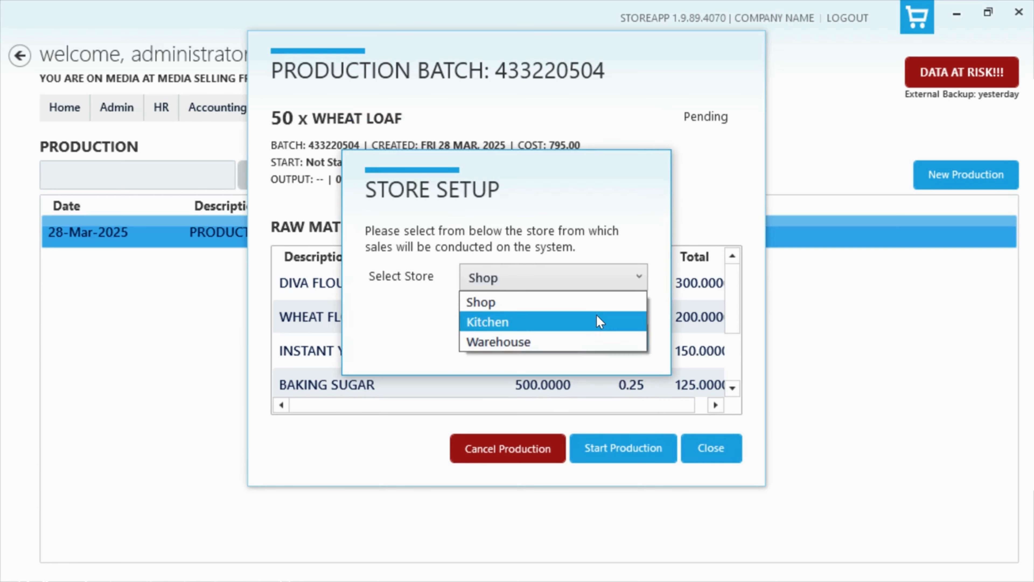
pyautogui.click(598, 321)
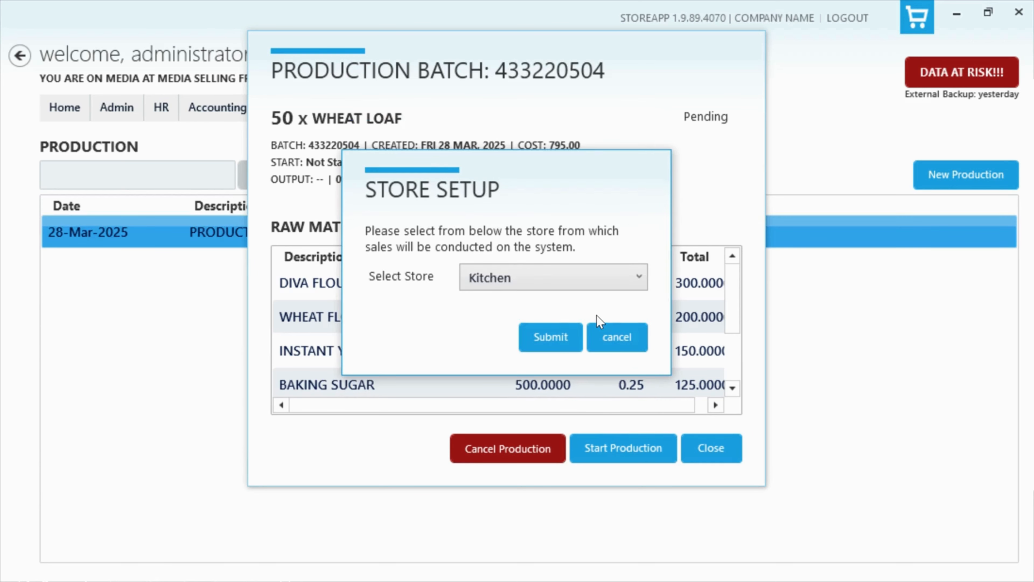
pyautogui.click(561, 339)
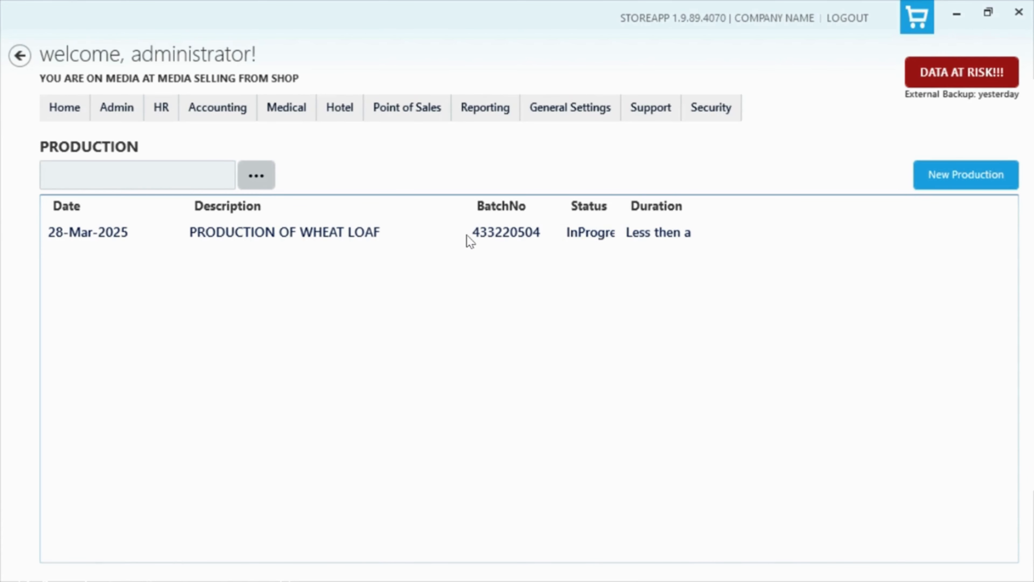
# - Finalize the in-progress WHEAT LOAF production with a yield quantity of 49 and Warehouse as the destination store
pyautogui.doubleClick(423, 236)
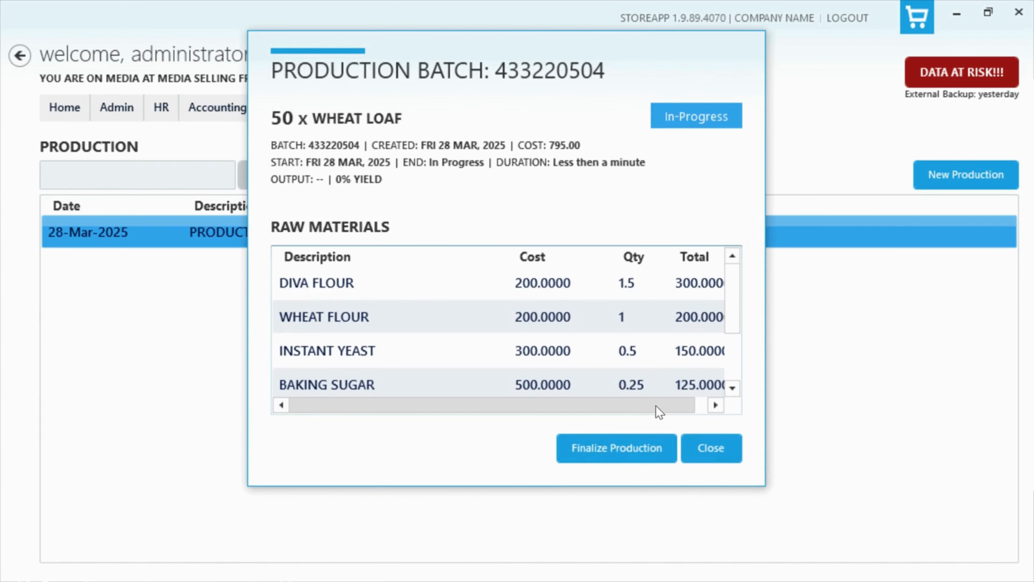
pyautogui.click(624, 450)
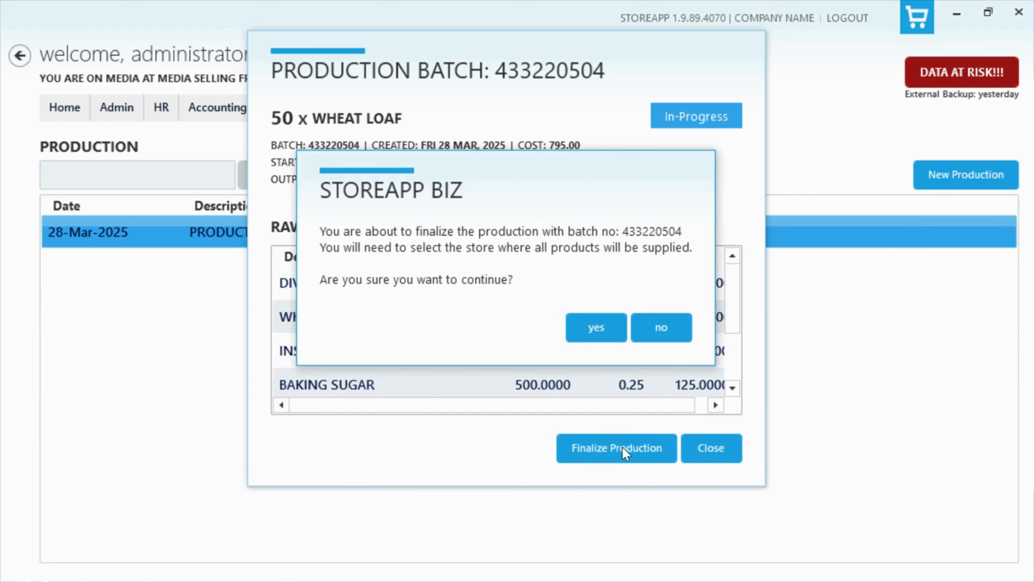
pyautogui.click(609, 329)
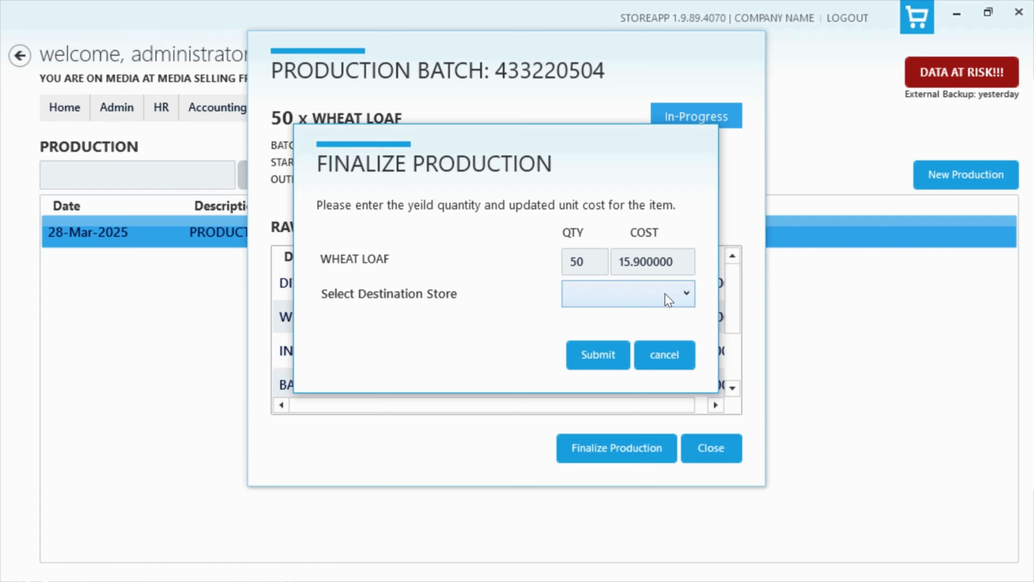
pyautogui.doubleClick(563, 266)
pyautogui.write('49')
pyautogui.click(670, 291)
pyautogui.click(633, 358)
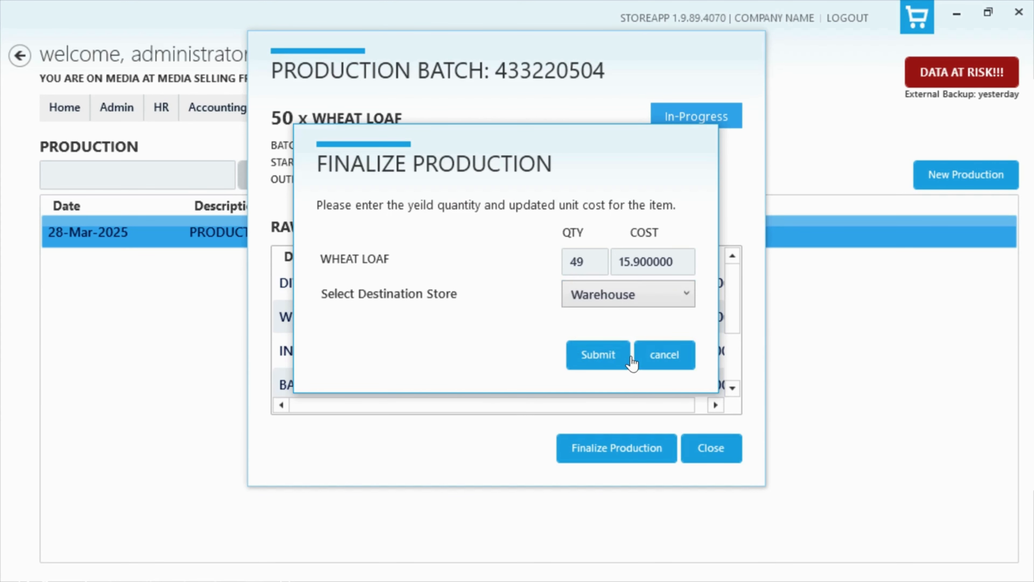
pyautogui.click(598, 354)
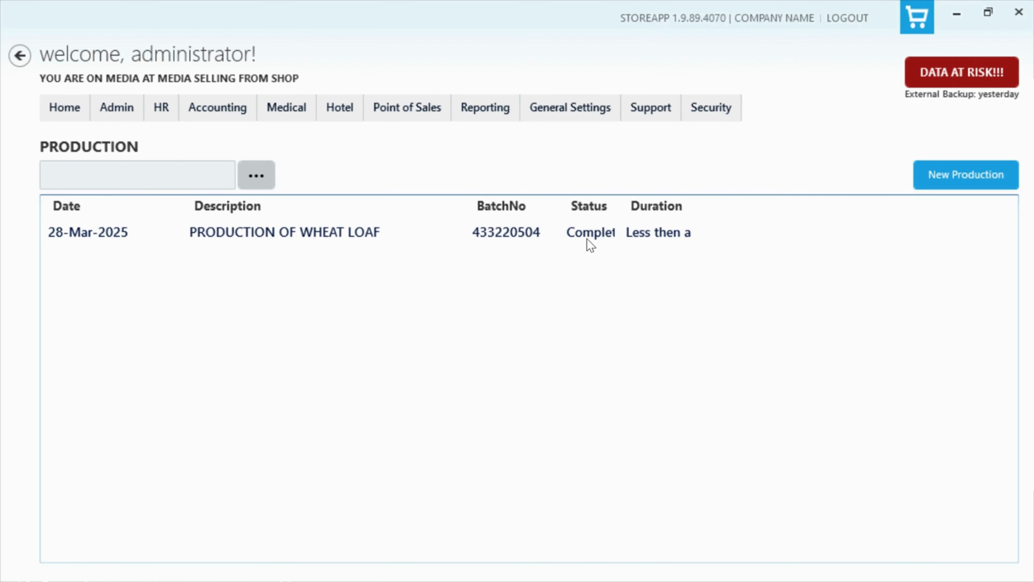
# - Look up WHEAT LOAF in the point of sale product list and select it to check its stock
pyautogui.click(700, 235)
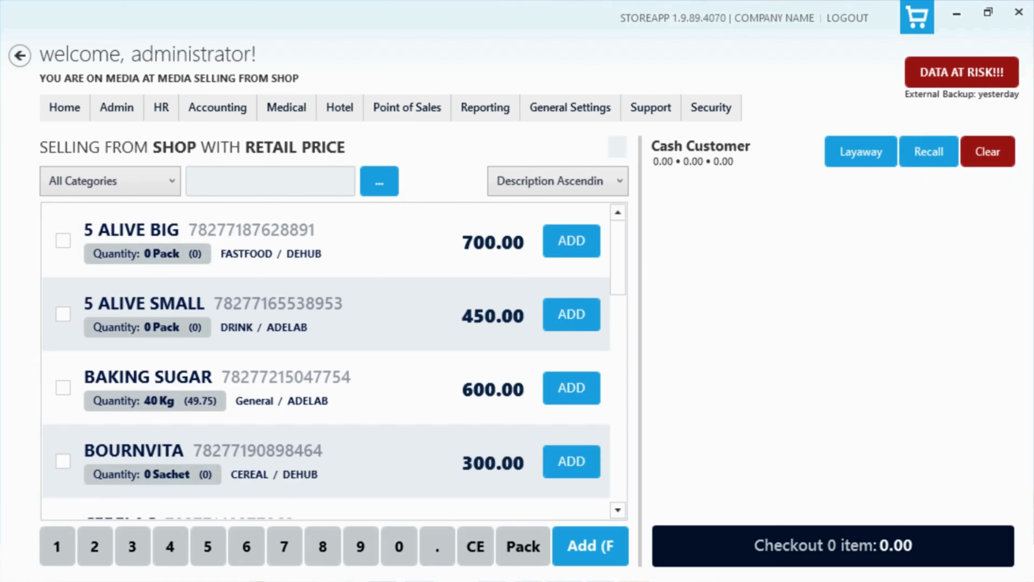
pyautogui.write('WH')
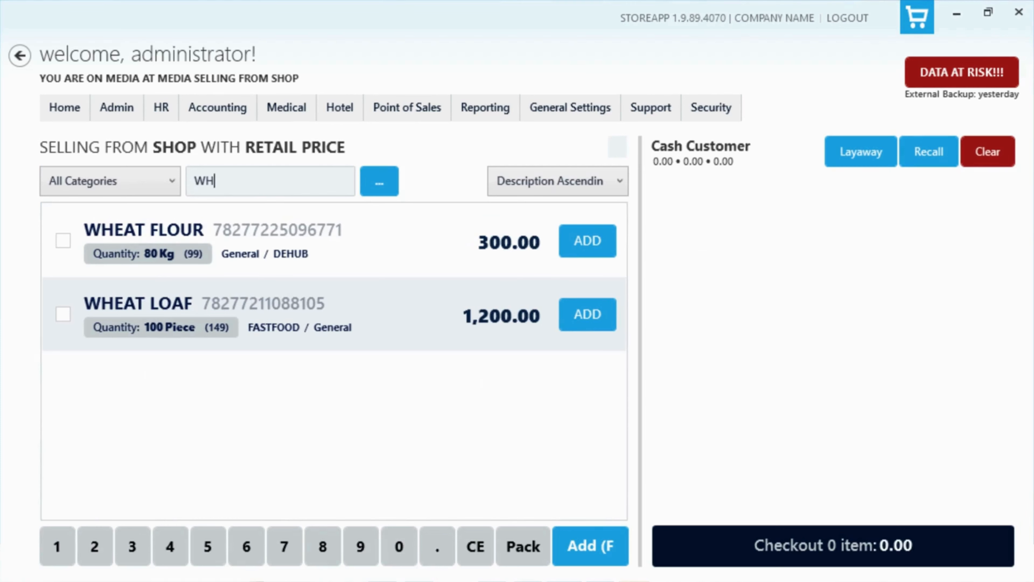
pyautogui.write('EAT LOAF')
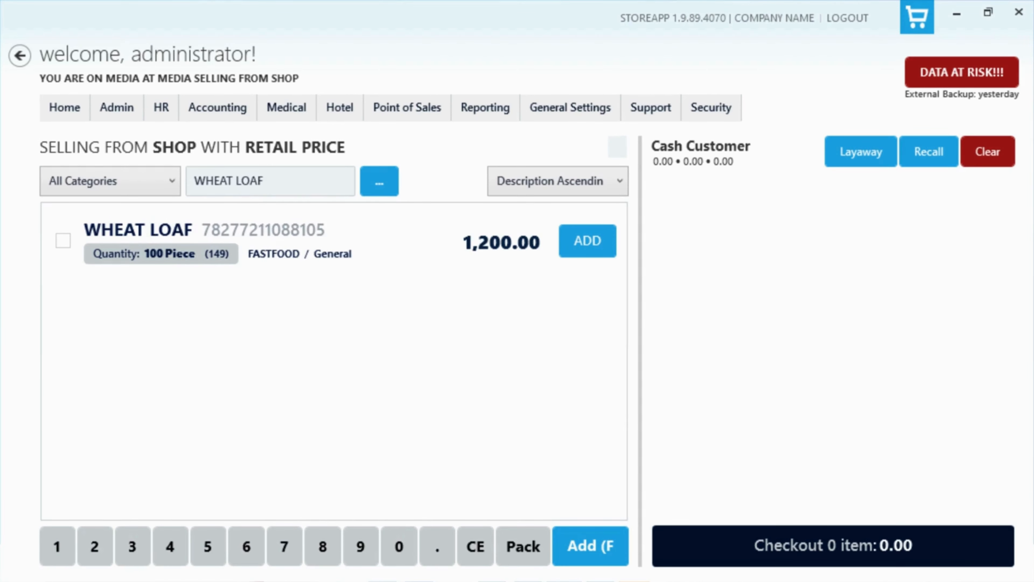
pyautogui.click(366, 235)
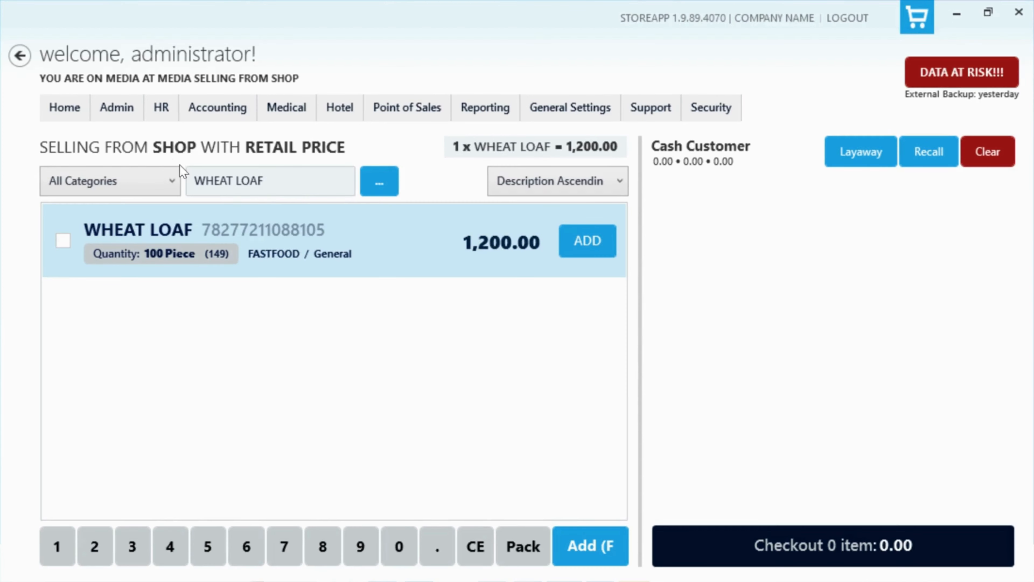
# - Open the stock history from 28-Mar-2025 to 29-Mar-2025 and examine the in and out quantities, units and amounts
pyautogui.click(117, 107)
pyautogui.moveTo(124, 155)
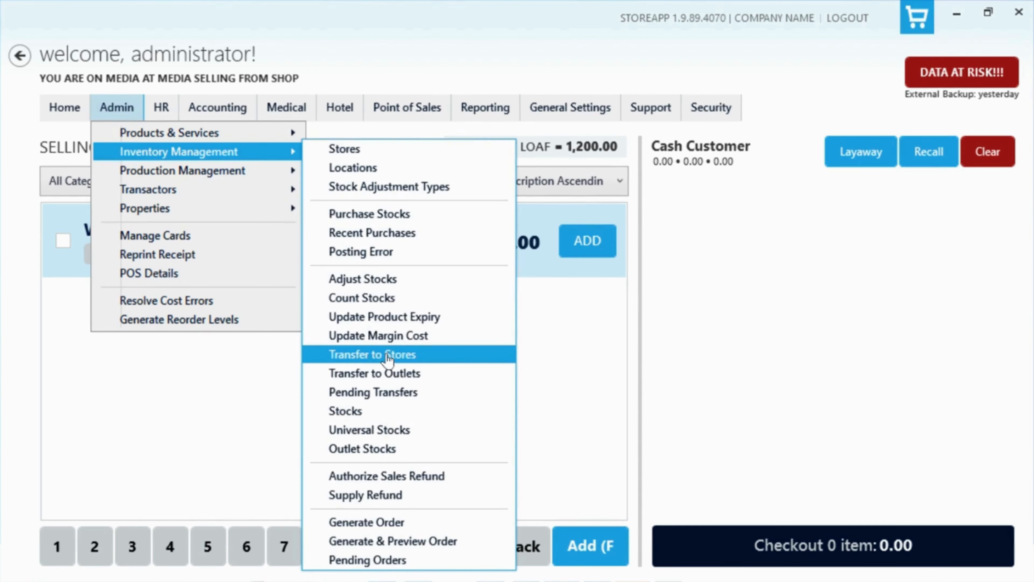
pyautogui.click(387, 355)
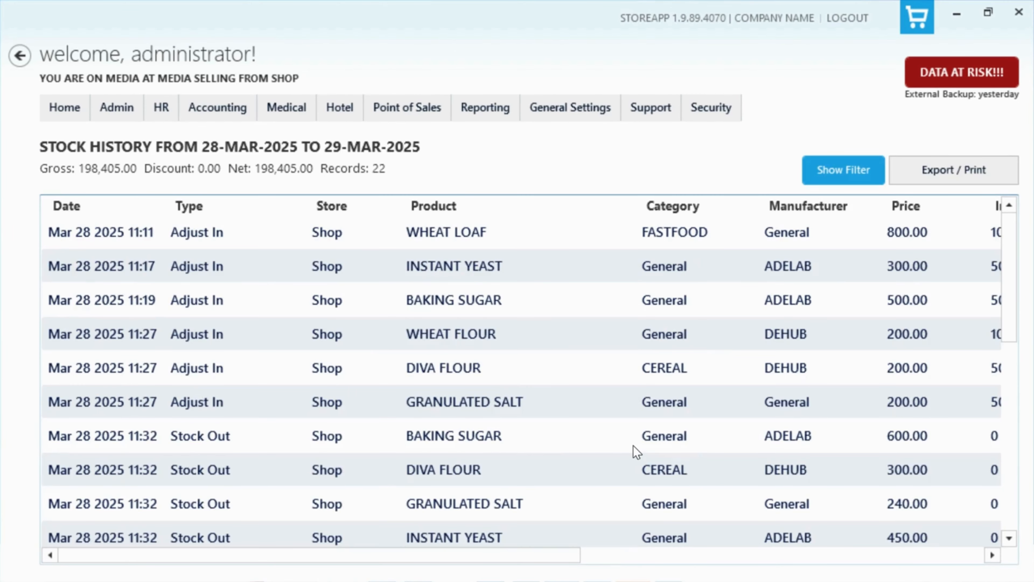
pyautogui.moveTo(557, 556); pyautogui.dragTo(970, 547)
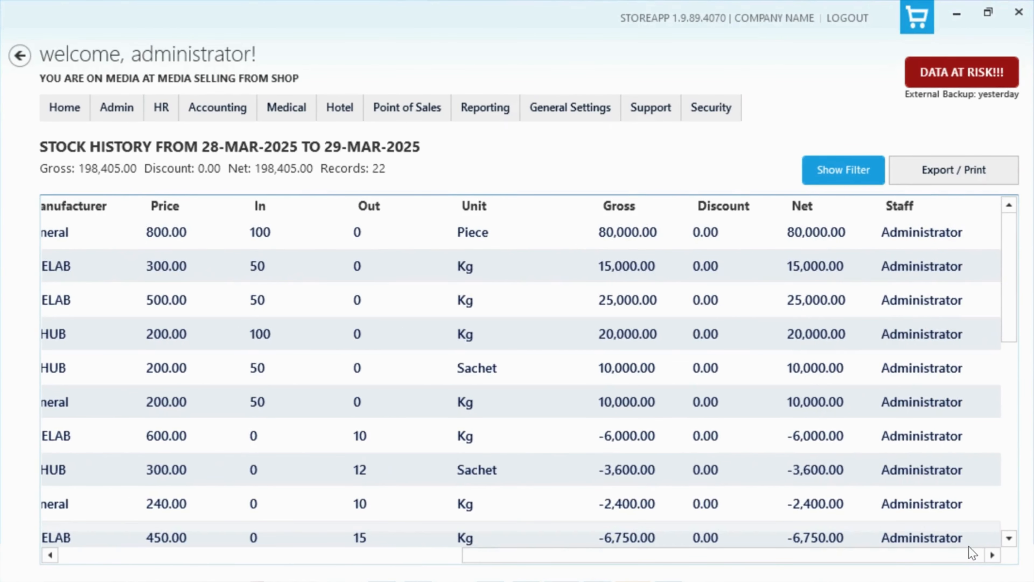